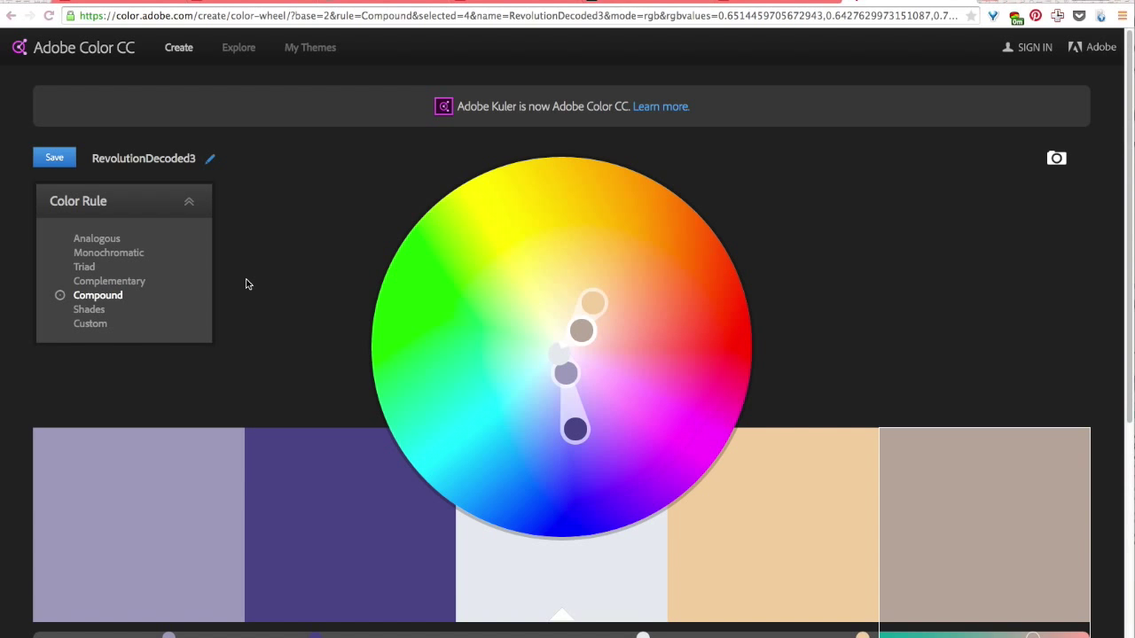
Open the Create from Image file picker to choose an illustration for the palette.
scroll(259, 345, "down", 1)
scroll(258, 346, "up", 1)
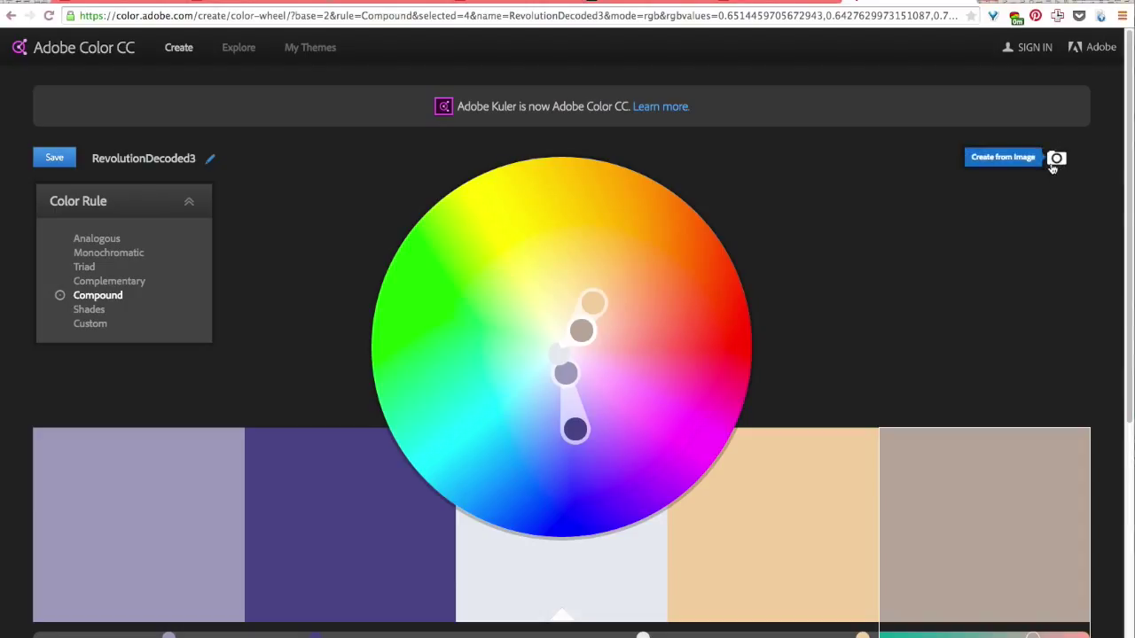
left_click(1054, 160)
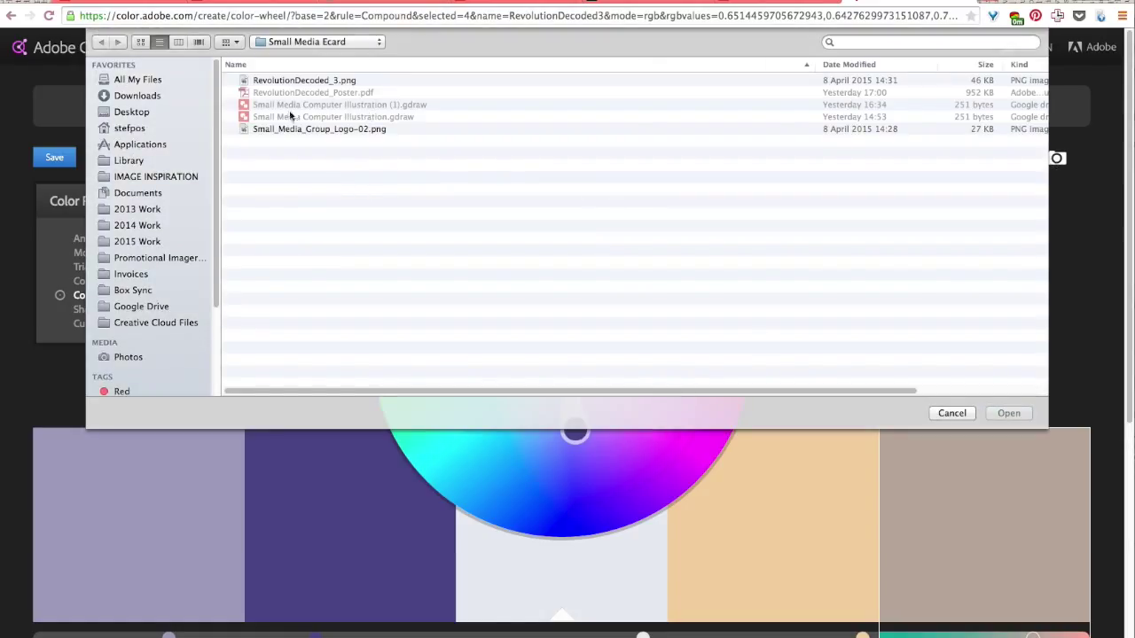
Load RevolutionDecoded_3.png to extract its five-colour pink, grey and blue palette.
left_click(297, 82)
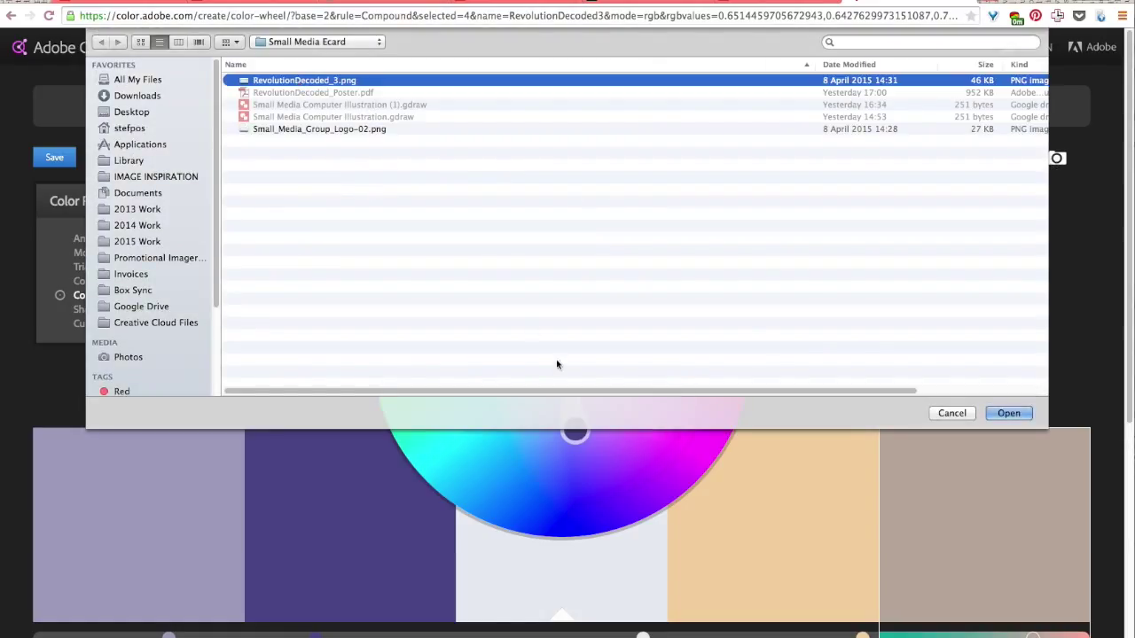
left_click(1010, 416)
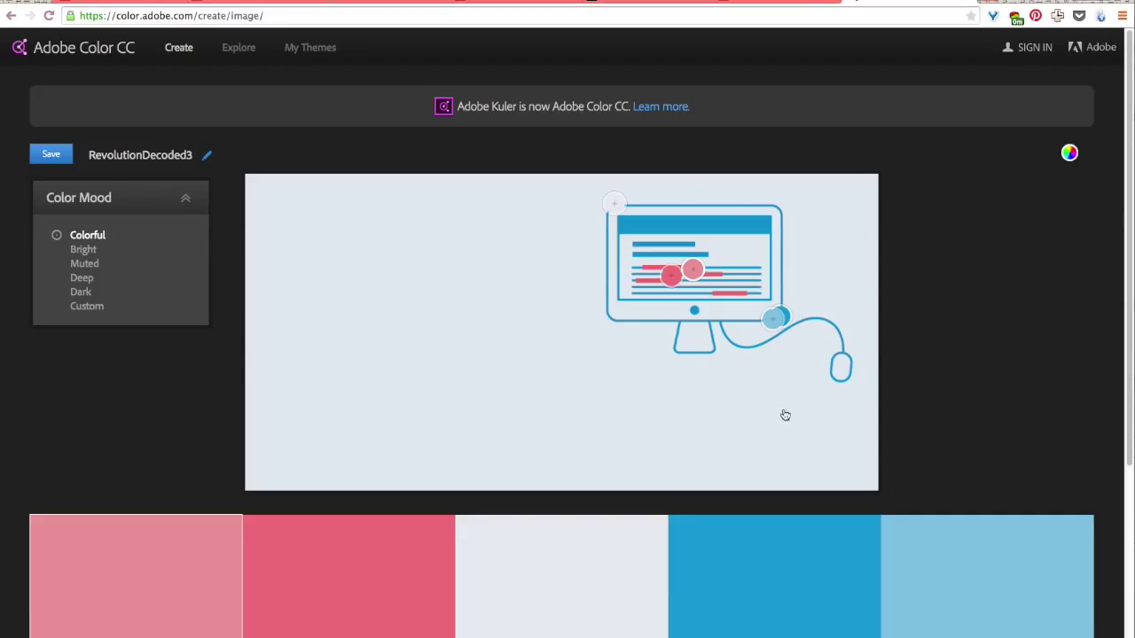
scroll(493, 404, "down", 2)
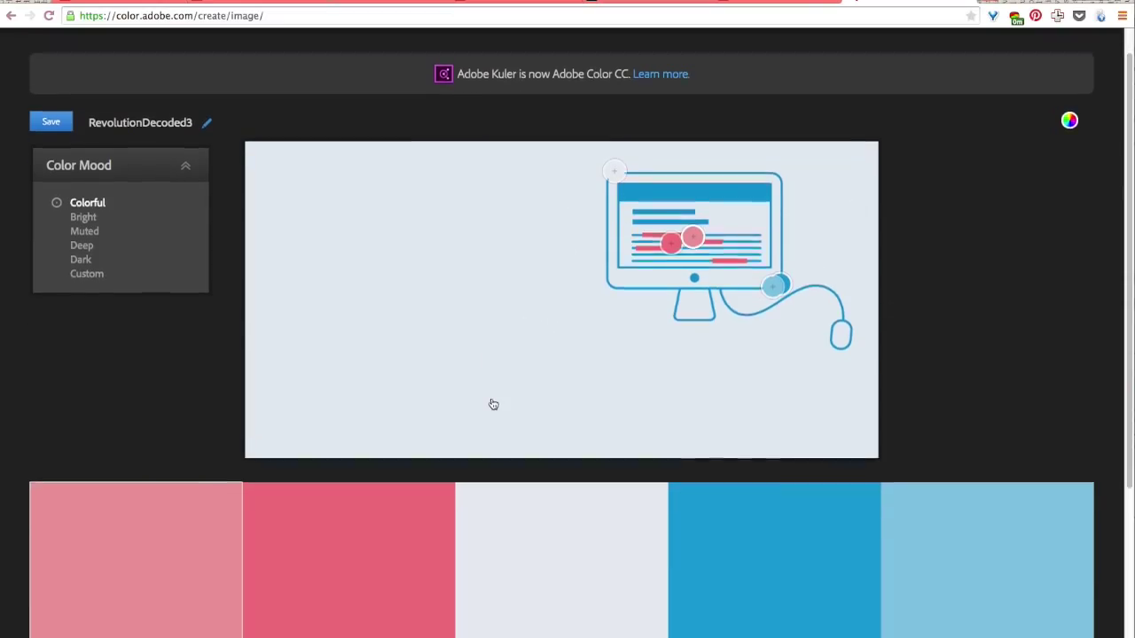
scroll(493, 405, "up", 1)
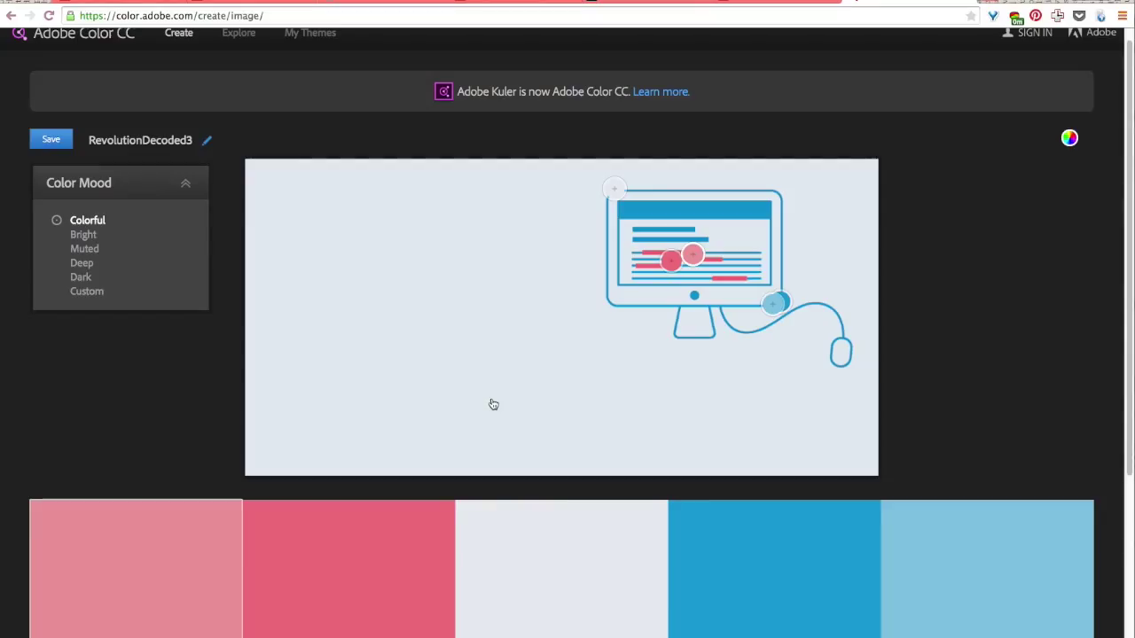
scroll(492, 404, "down", 2)
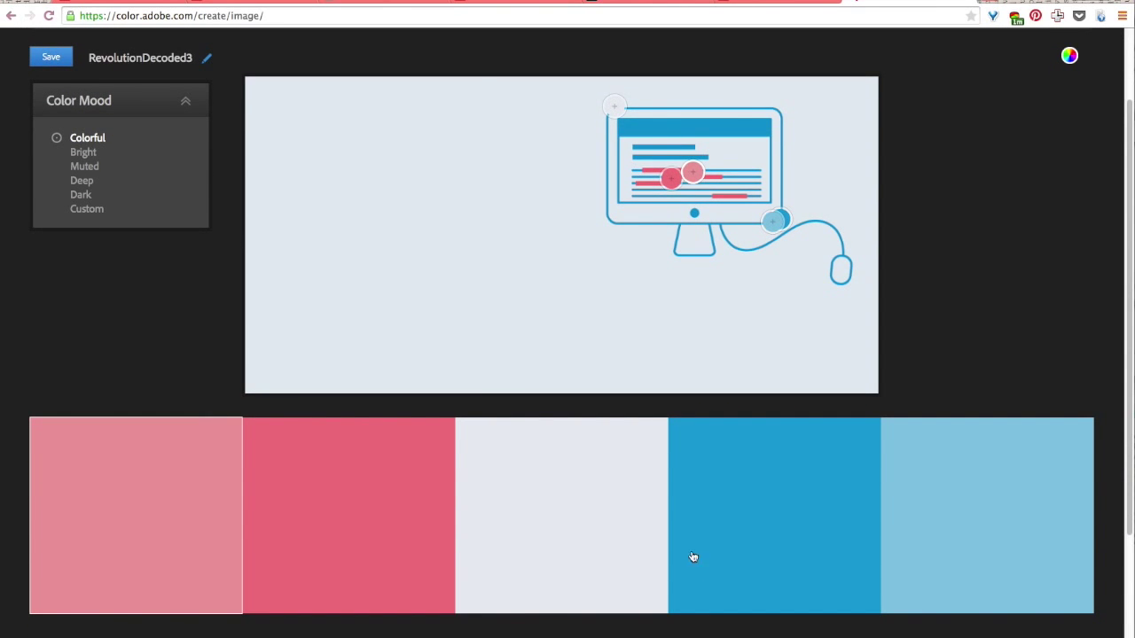
scroll(409, 242, "up", 2)
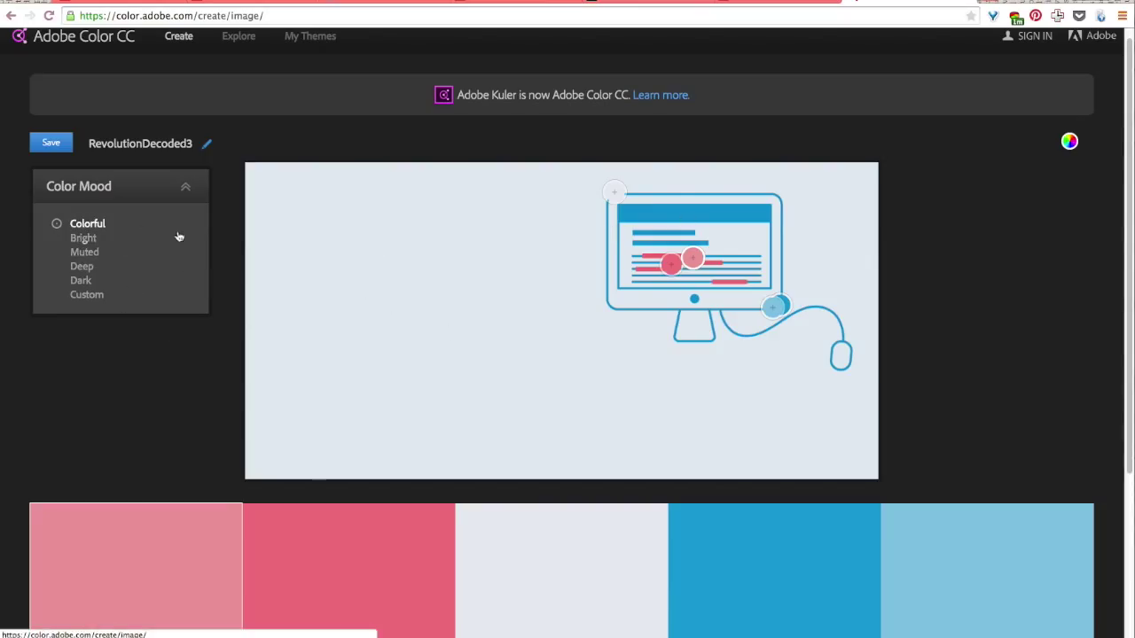
left_click(86, 298)
left_click(81, 280)
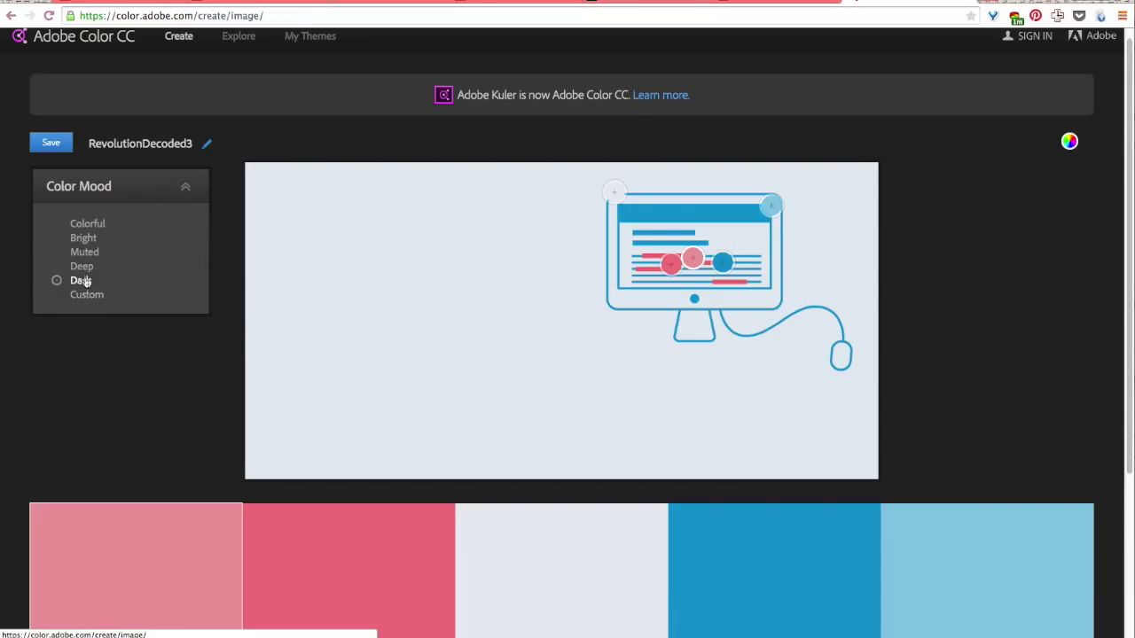
left_click(82, 267)
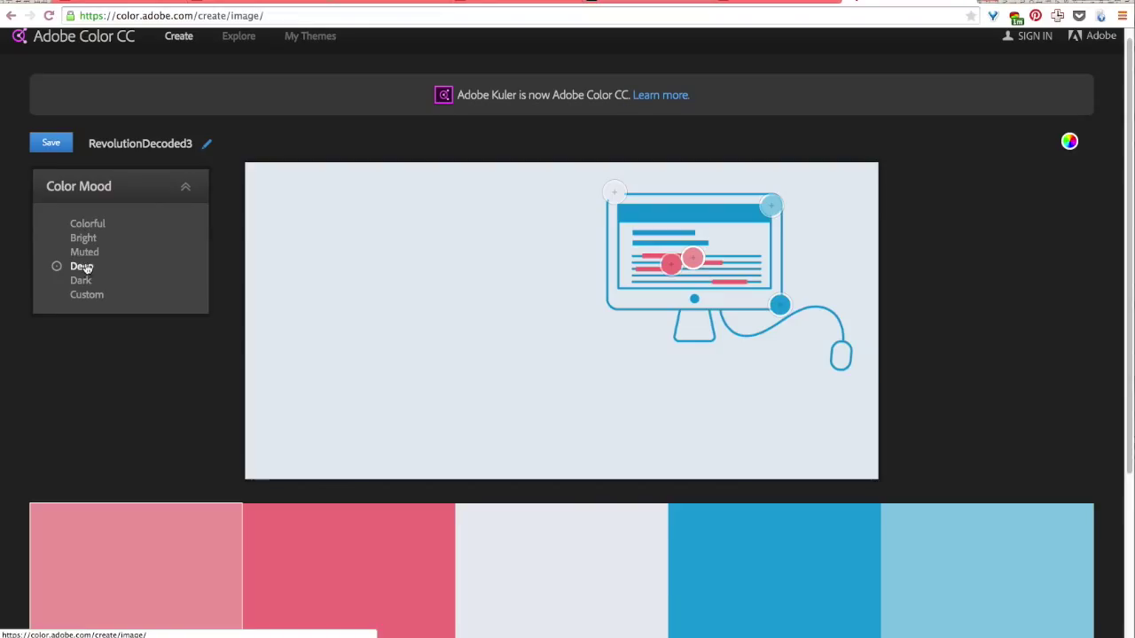
left_click(86, 253)
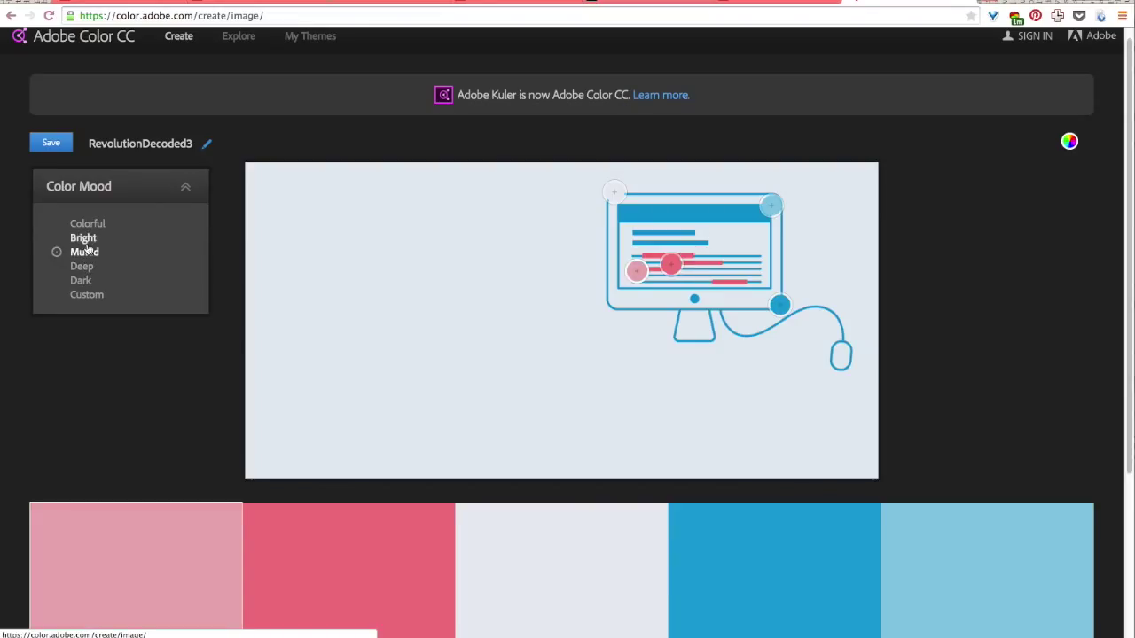
left_click(84, 239)
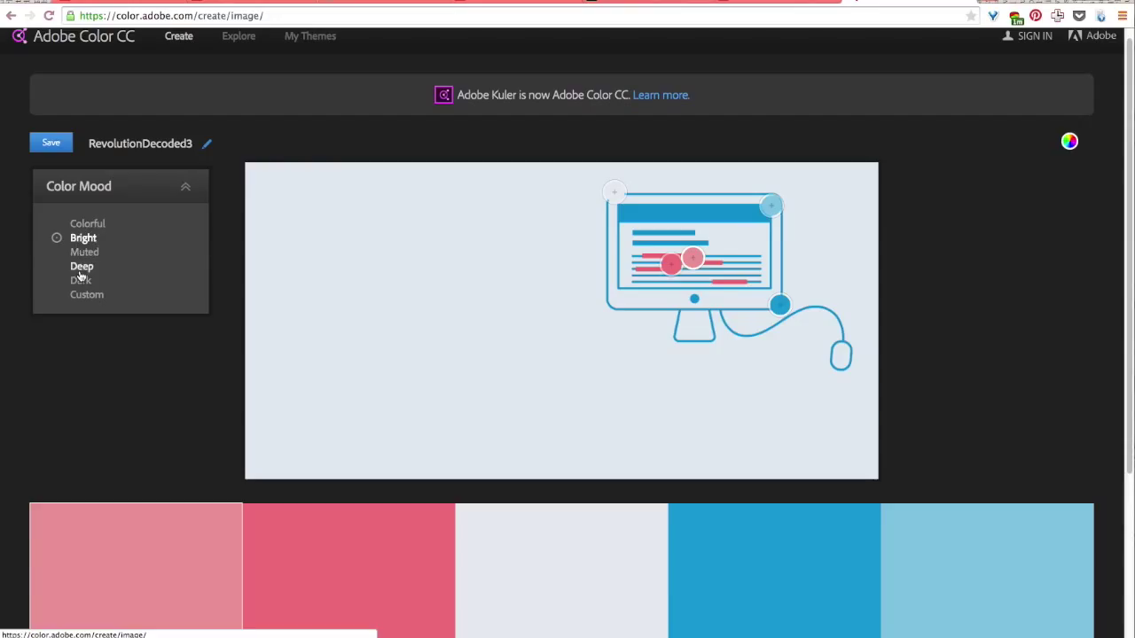
left_click(87, 226)
scroll(205, 368, "down", 3)
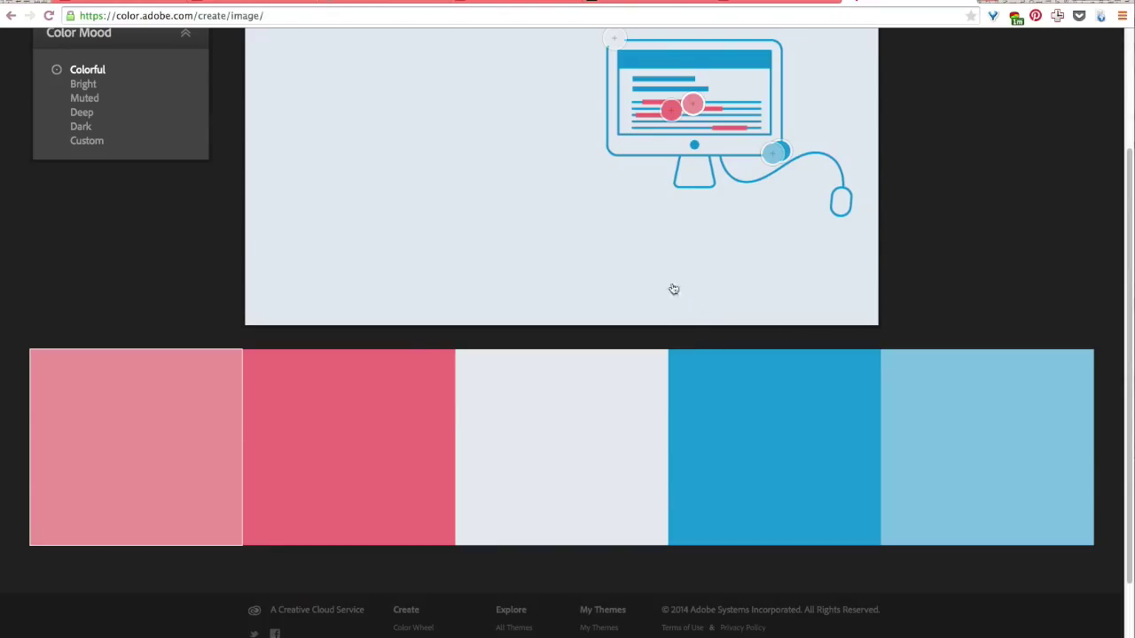
scroll(541, 260, "up", 3)
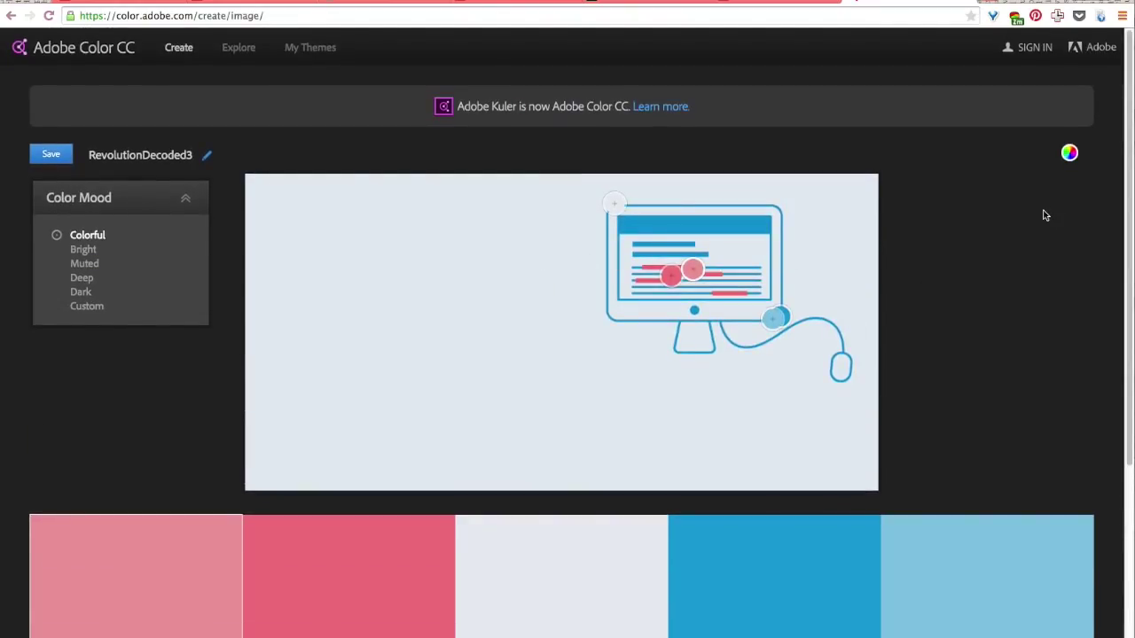
Open the RevolutionDecoded3 palette on the colour wheel and show only RGB and HEX values.
left_click(1070, 156)
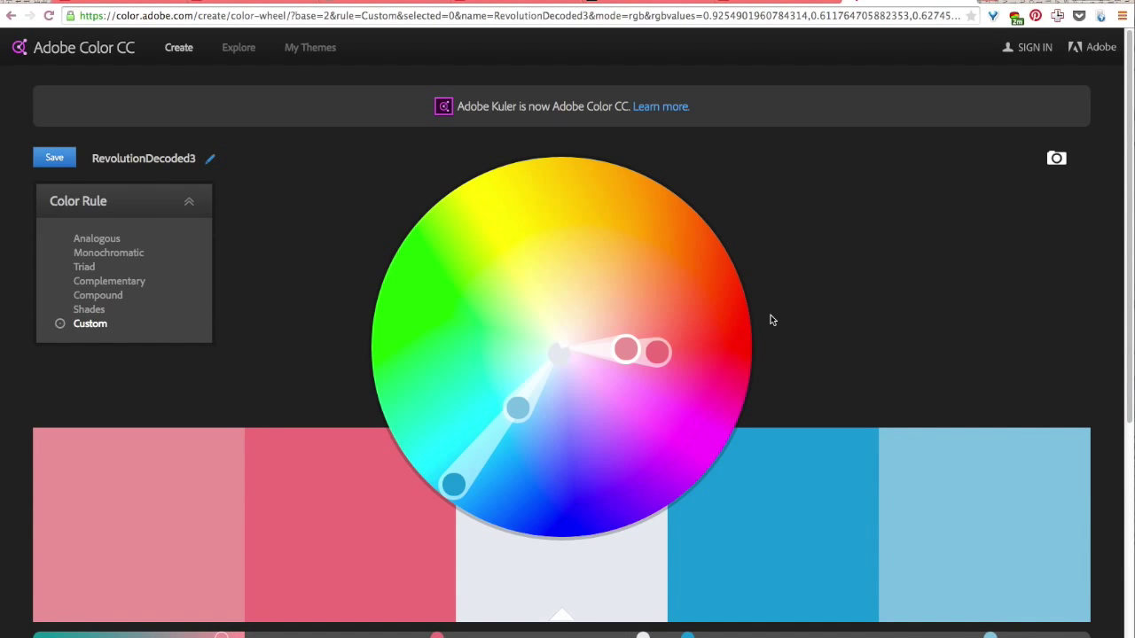
scroll(770, 318, "down", 4)
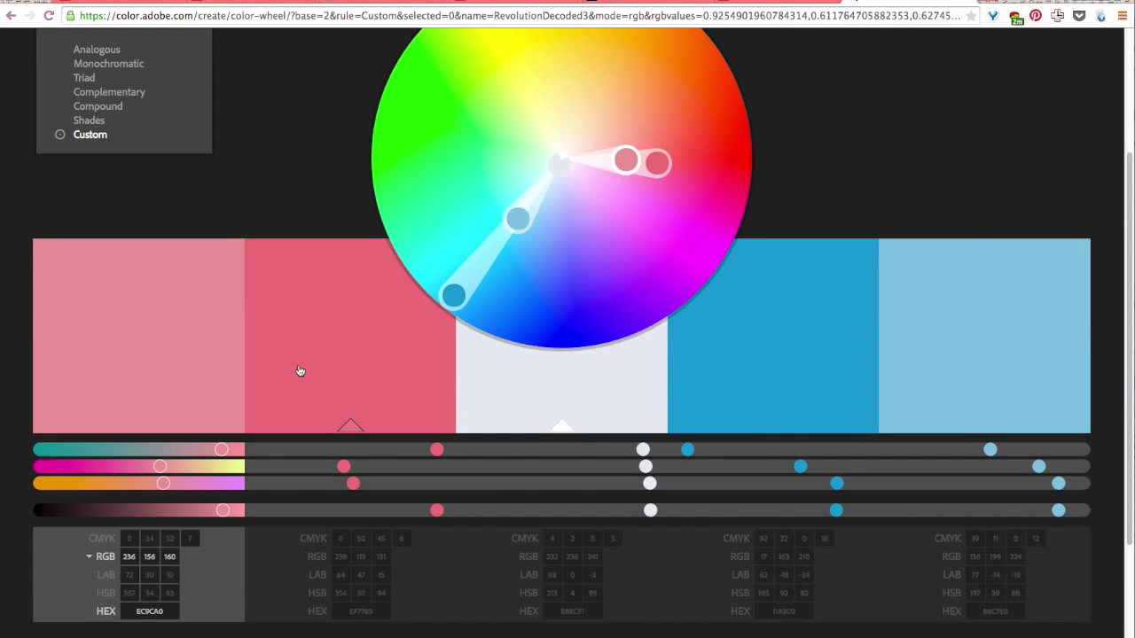
scroll(298, 370, "down", 2)
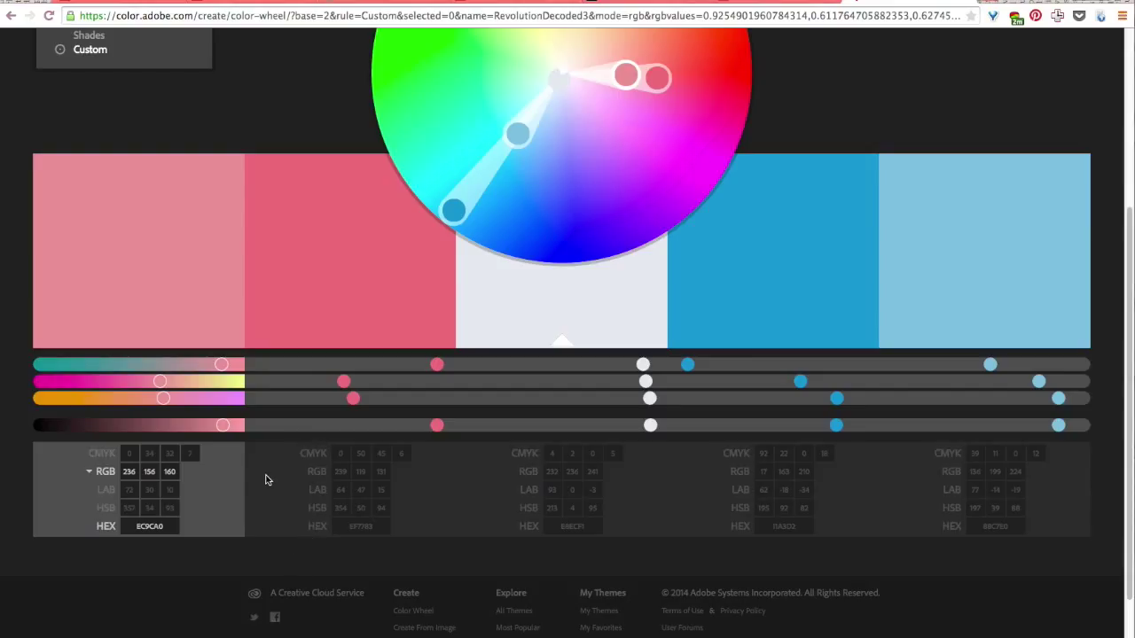
left_click(89, 474)
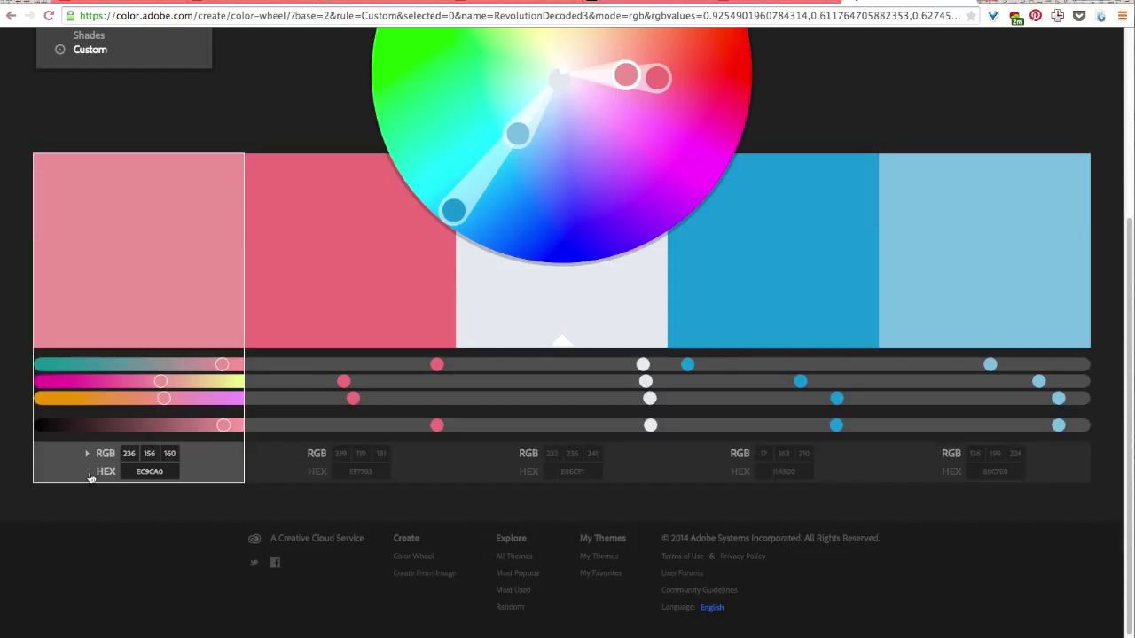
left_click(87, 456)
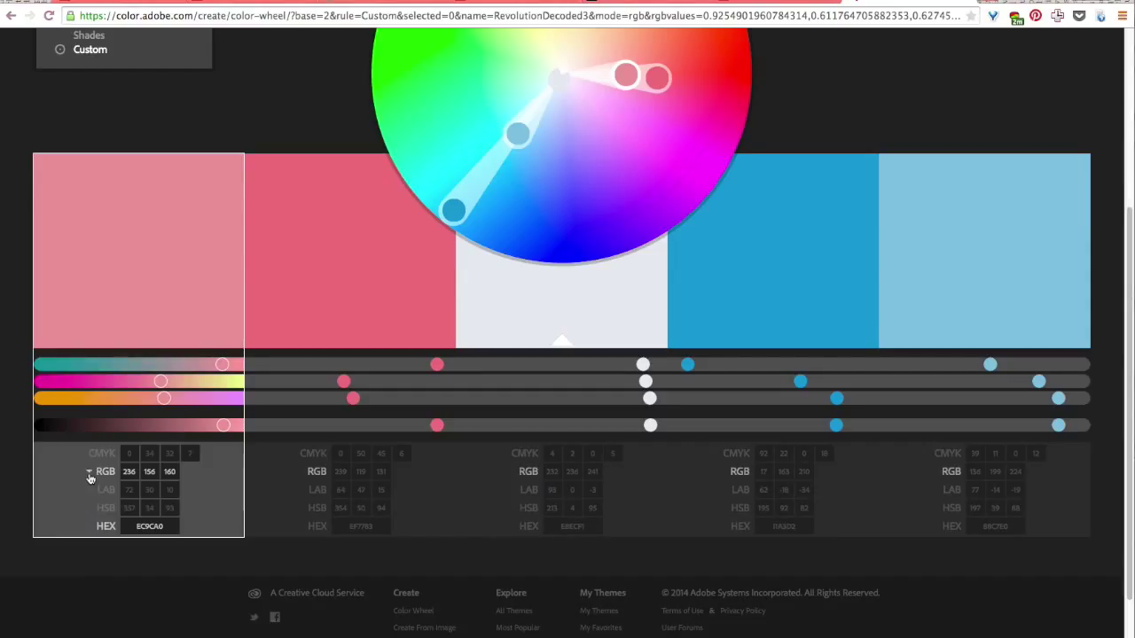
left_click(88, 473)
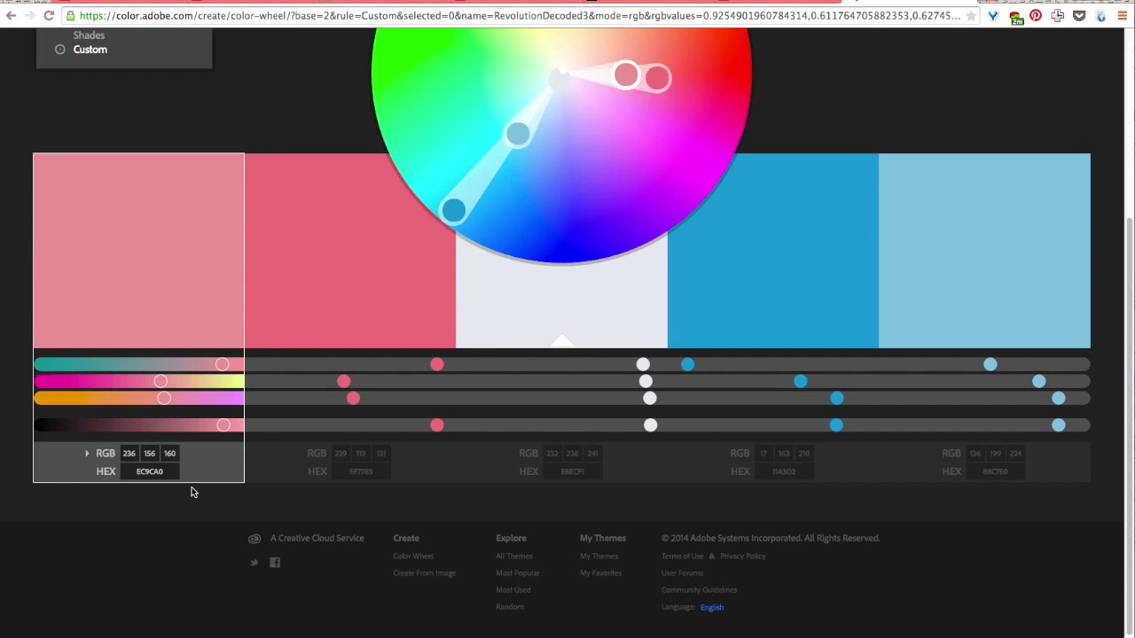
scroll(237, 313, "up", 4)
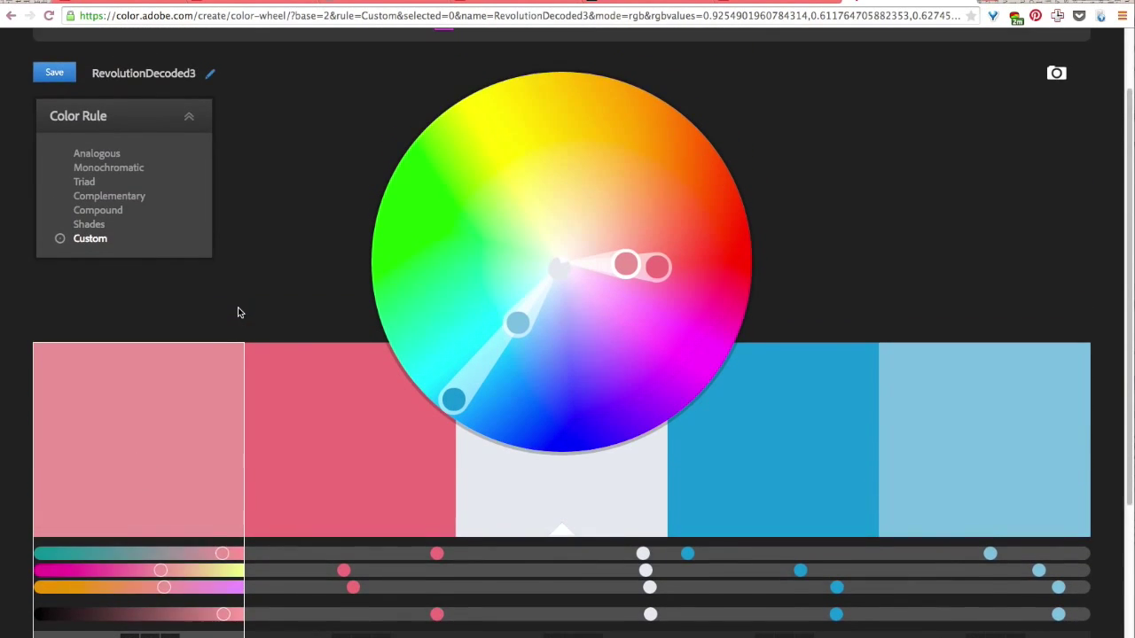
scroll(238, 312, "down", 2)
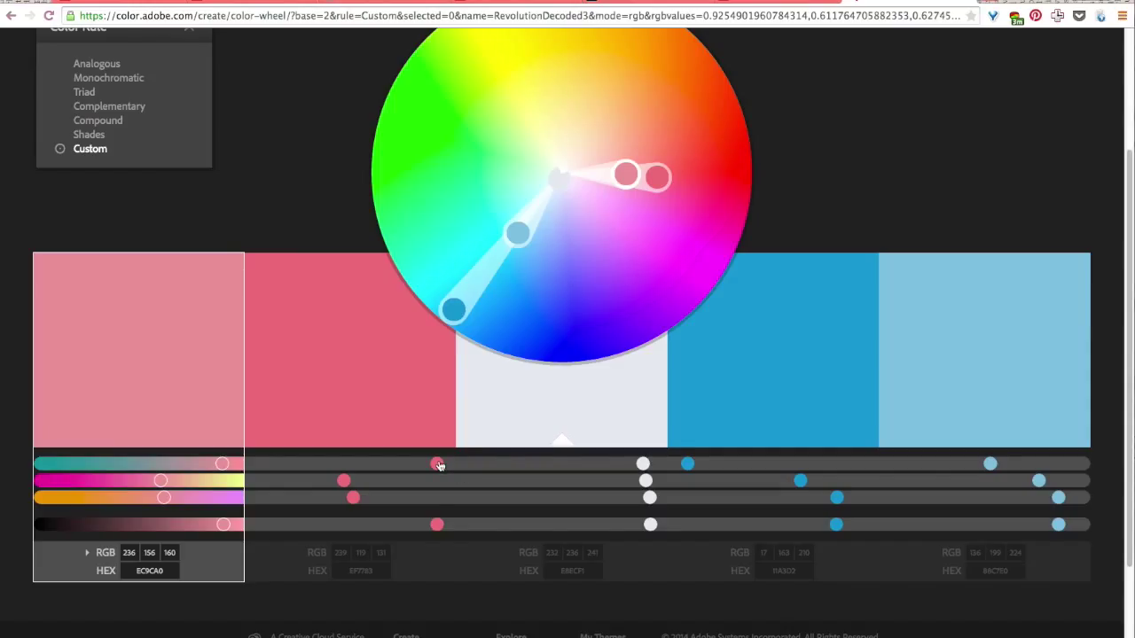
Turn swatch 2 grey and swatch 1 light grey-green with the RGB and brightness sliders.
mouse_move(438, 464)
left_mouse_down()
mouse_move(520, 461)
mouse_move(337, 464)
left_mouse_up()
left_click(180, 398)
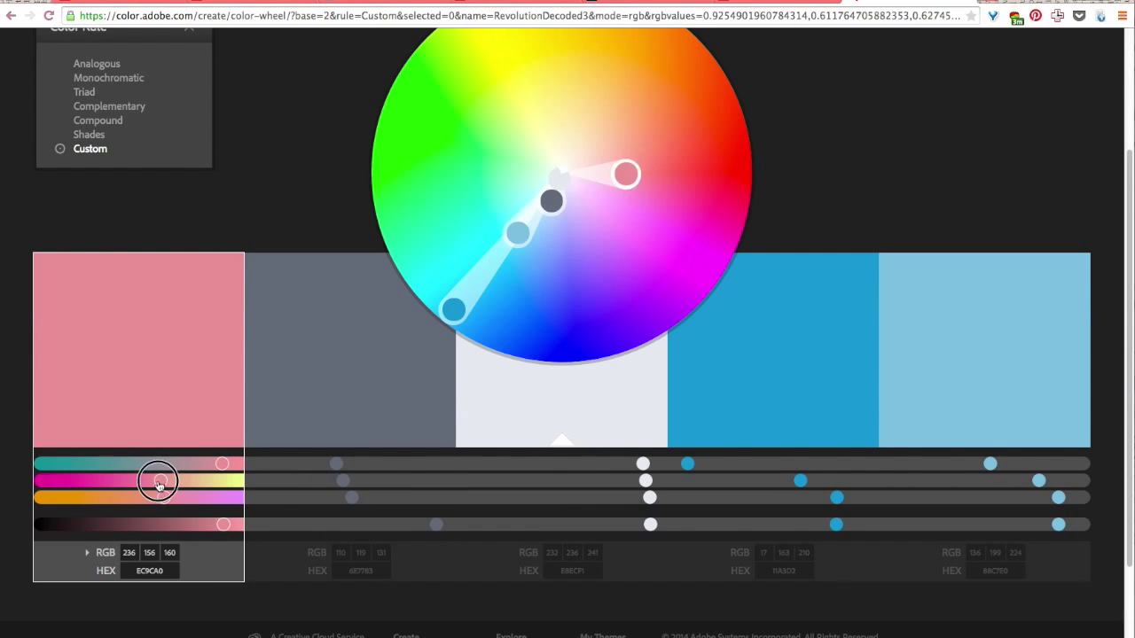
left_click_drag(159, 483, 119, 480)
left_click_drag(222, 463, 114, 466)
left_click_drag(163, 498, 116, 498)
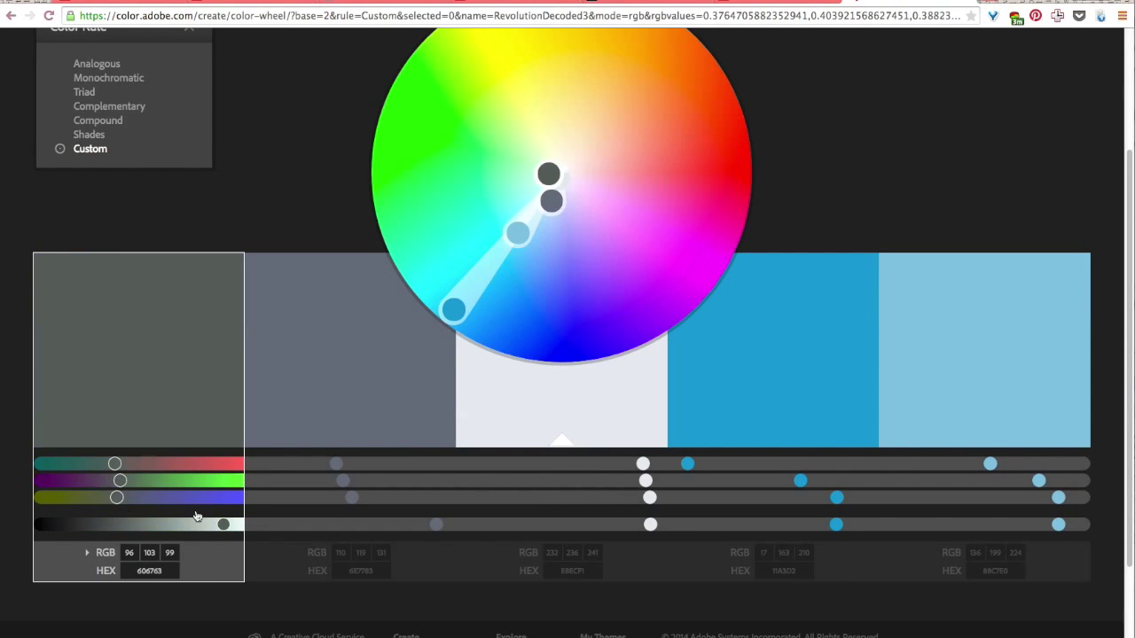
left_click_drag(196, 517, 193, 524)
Shift the middle swatch from light grey toward purple with its RGB slider.
left_click(532, 413)
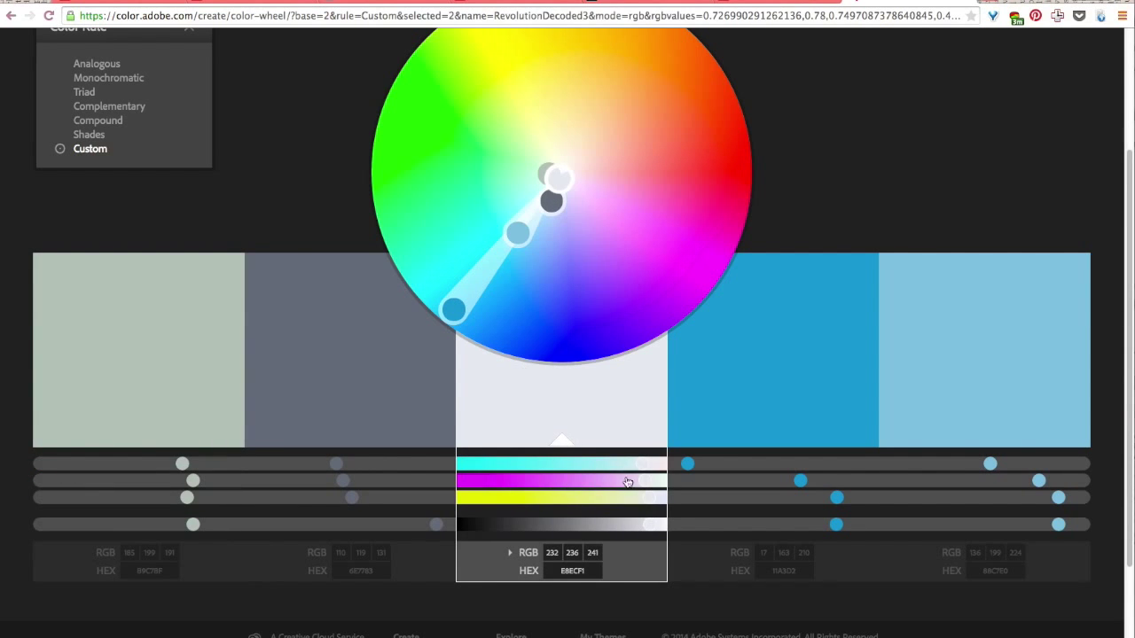
left_click_drag(640, 464, 567, 481)
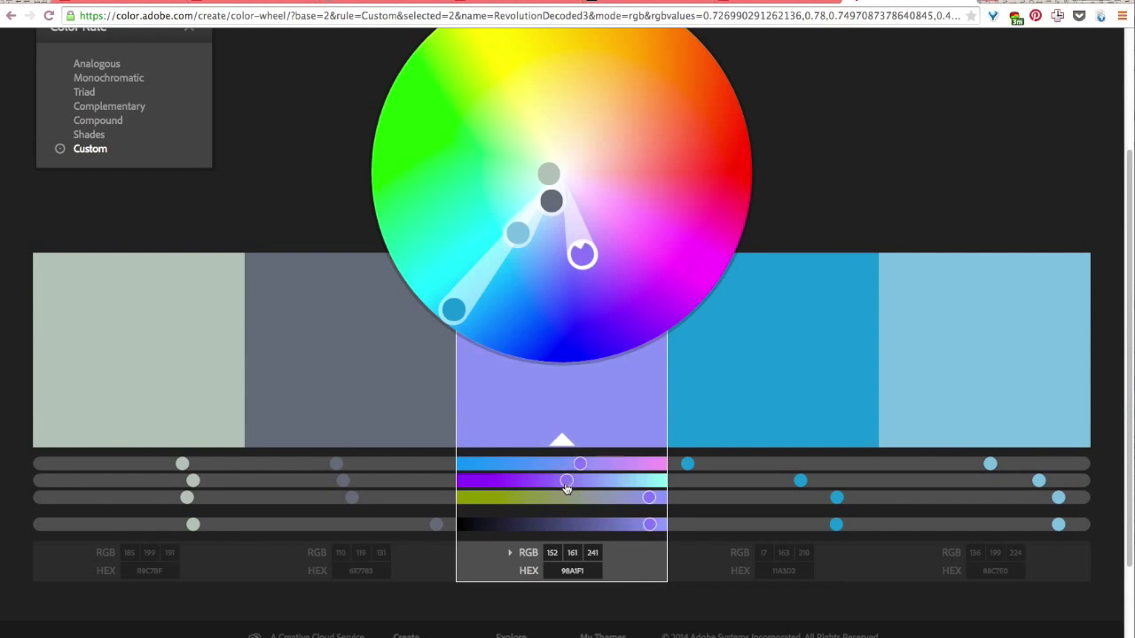
scroll(488, 552, "down", 3)
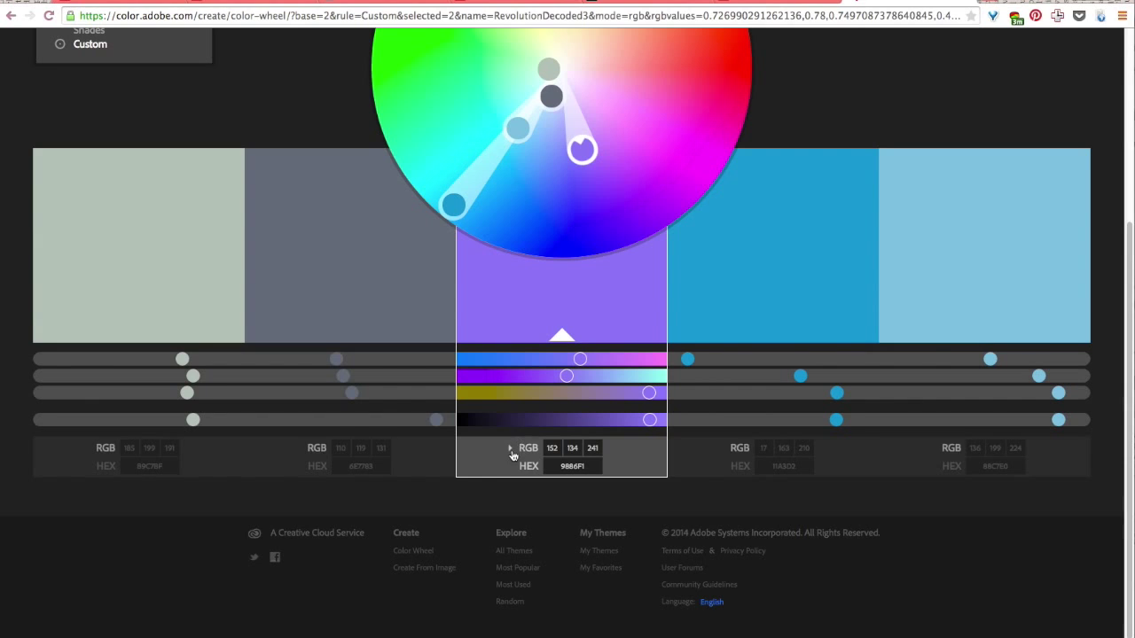
left_click(511, 450)
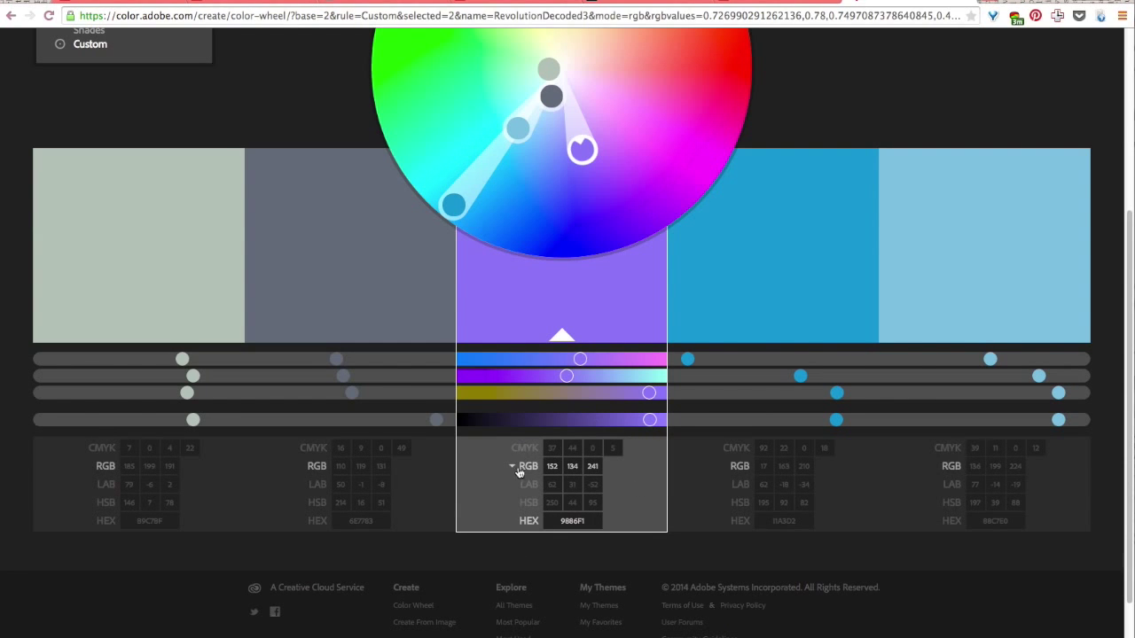
left_click(513, 467)
scroll(653, 300, "up", 5)
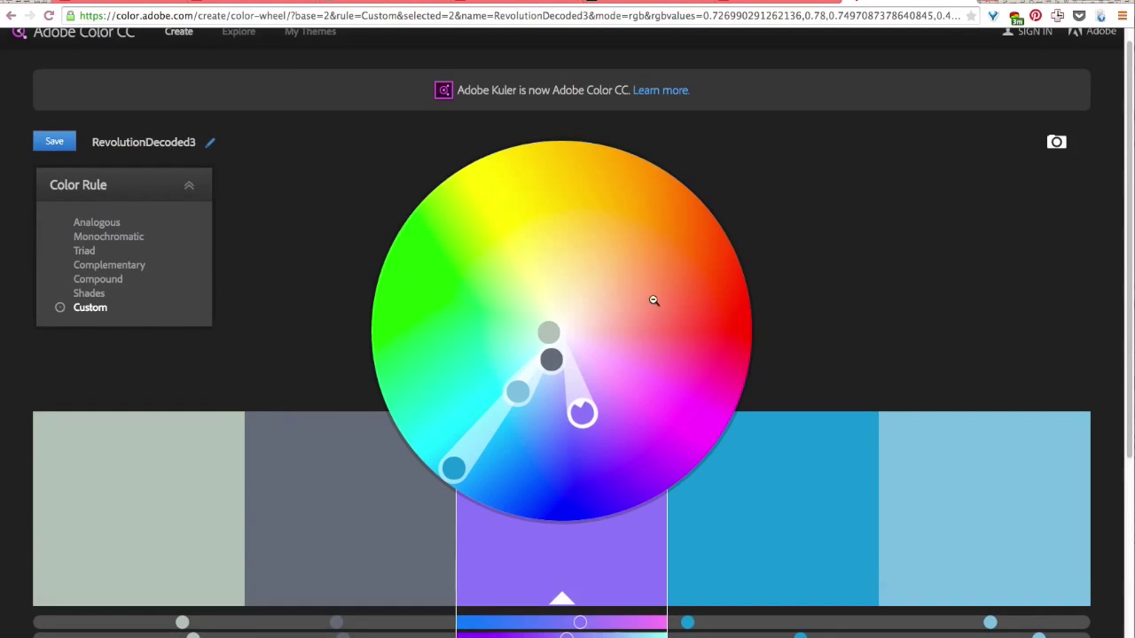
Move wheel markers so swatch 3 is golden yellow, swatch 5 yellow and swatch 4 purple.
mouse_move(583, 409)
left_mouse_down()
mouse_move(653, 329)
mouse_move(591, 200)
mouse_move(581, 204)
left_mouse_up()
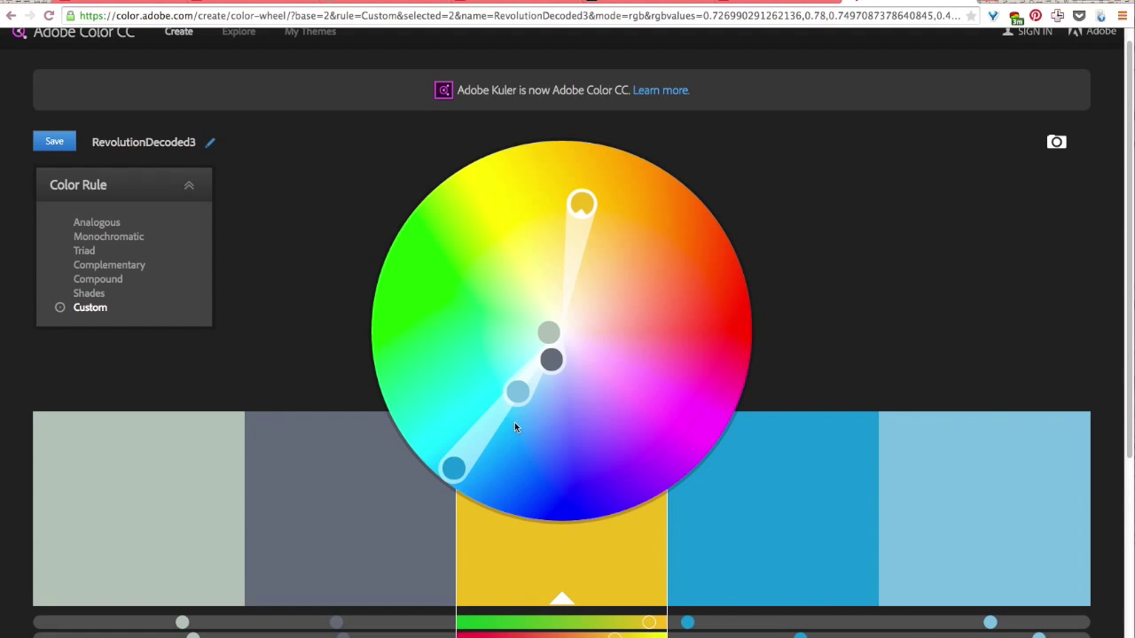
mouse_move(517, 392)
left_mouse_down()
mouse_move(506, 324)
mouse_move(529, 227)
left_mouse_up()
left_click_drag(453, 468, 623, 445)
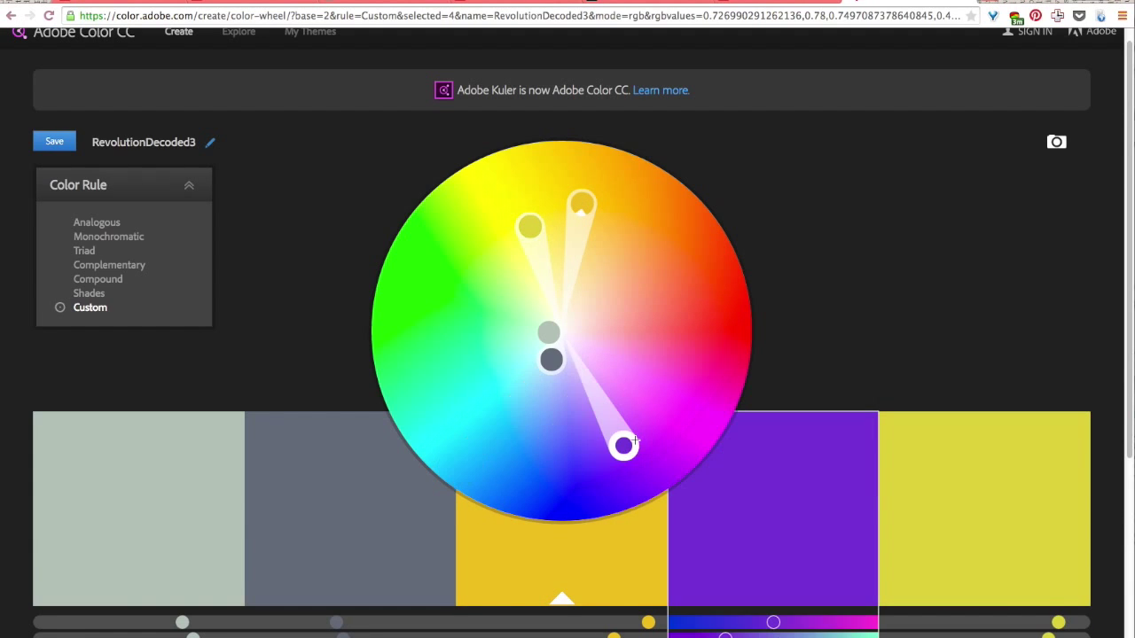
scroll(638, 332, "down", 2)
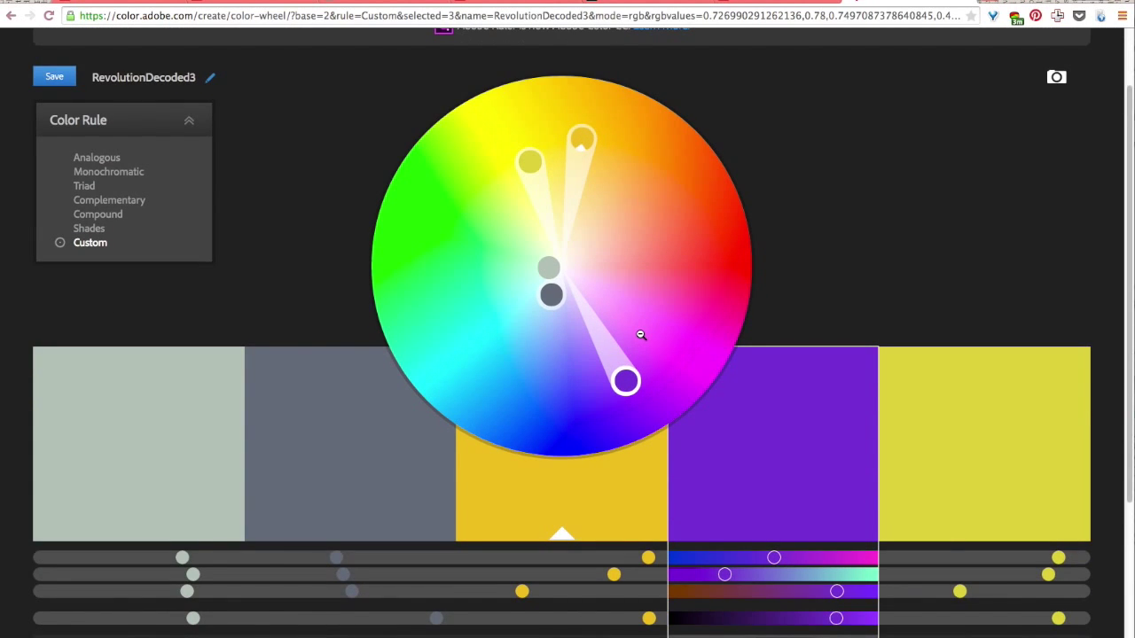